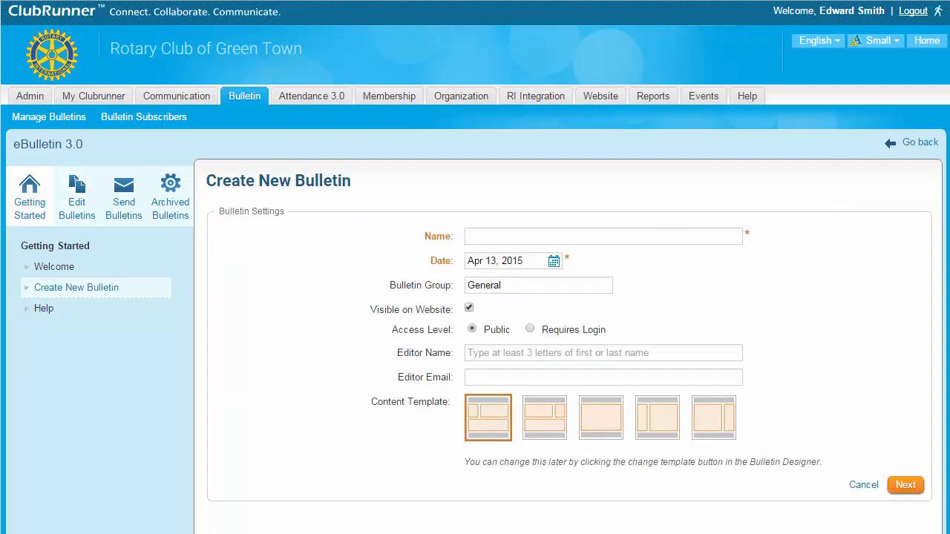
Name the new bulletin "Bulletin Template" and make it not visible on the website
{"action": "left_click", "coordinate": [603, 236]}
{"action": "type", "text": "B"}
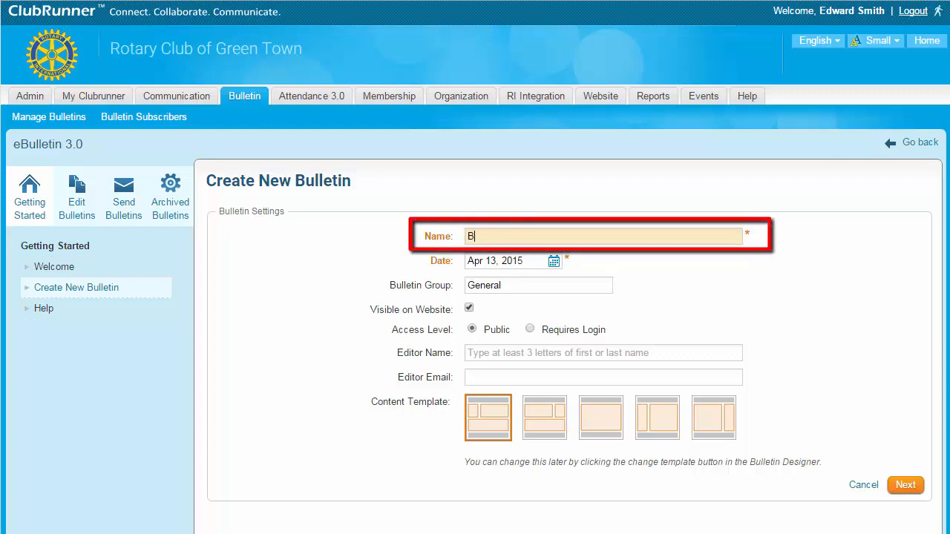
{"action": "type", "text": "ulletin Template"}
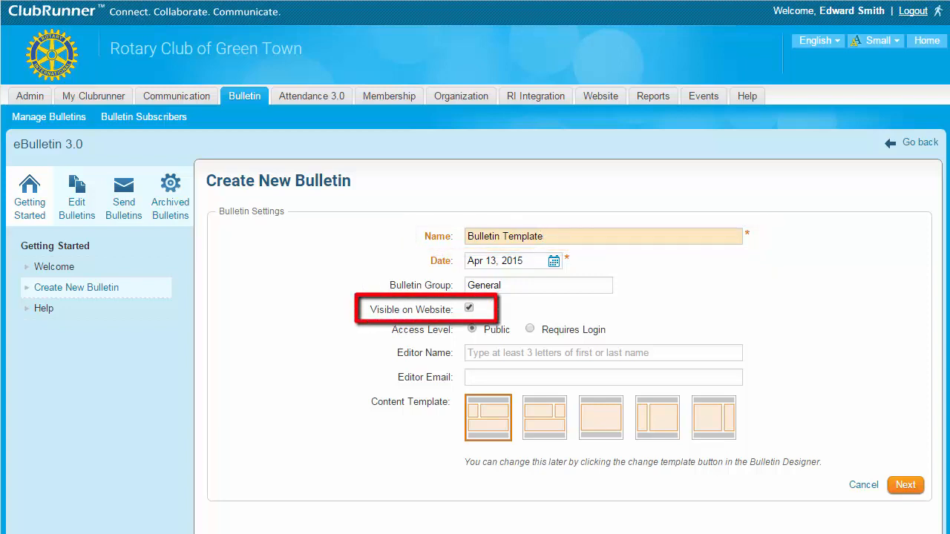
{"action": "left_click", "coordinate": [469, 307]}
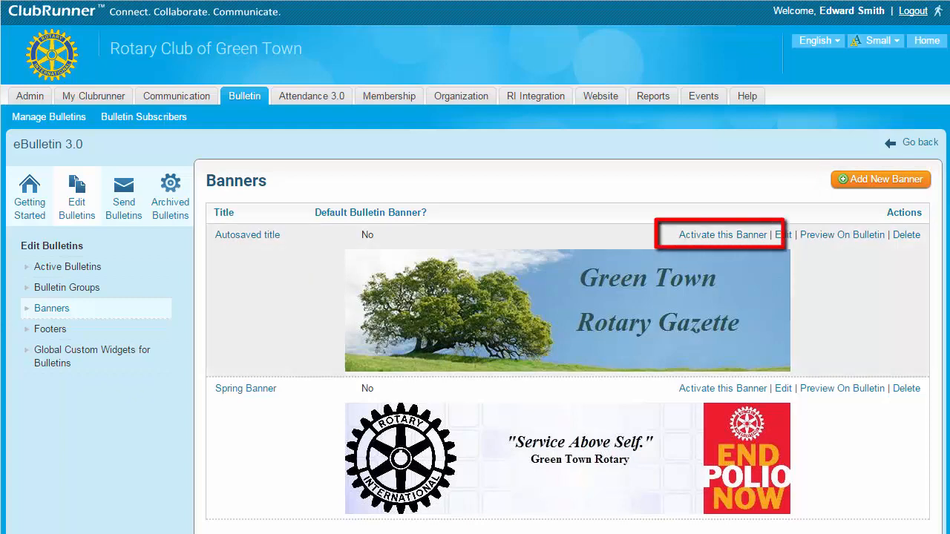
Activate the Green Town Rotary Gazette banner and the Motto Footer as bulletin defaults, and leave the footers page
{"action": "left_click", "coordinate": [723, 235]}
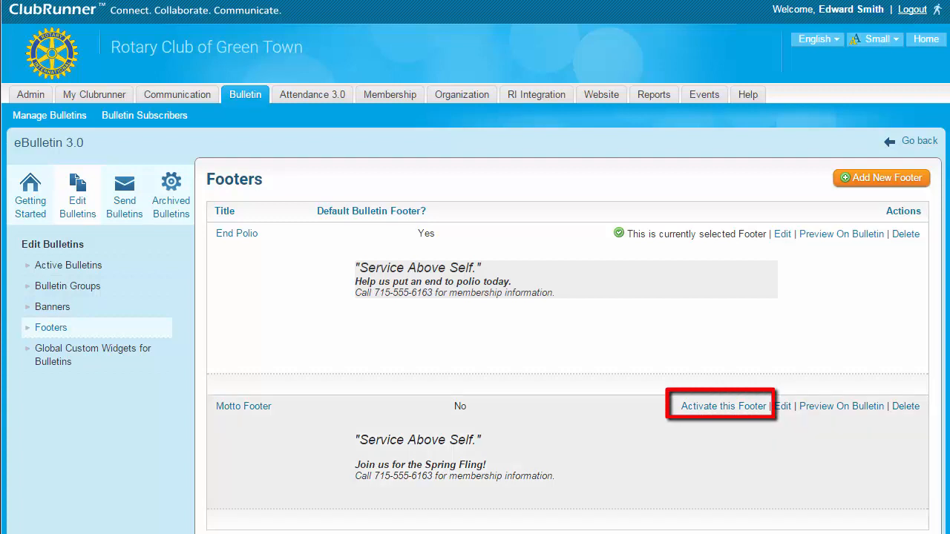
{"action": "left_click", "coordinate": [724, 406]}
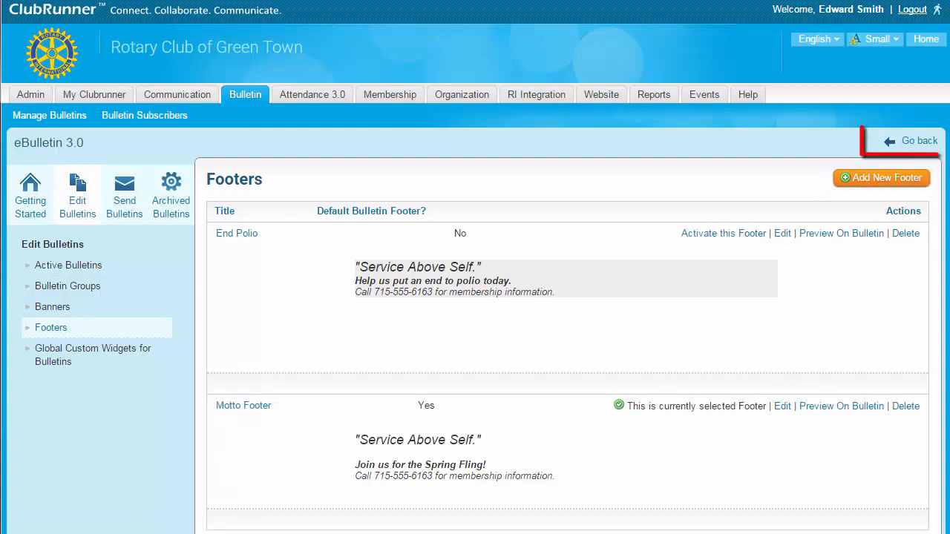
{"action": "left_click", "coordinate": [919, 141]}
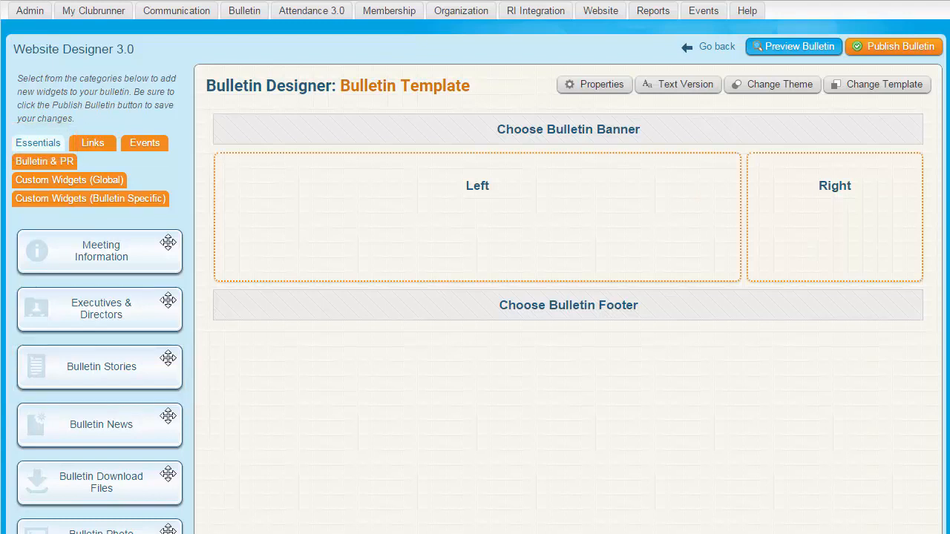
Add the Bulletin Stories widget to the Left column and the Bulletin Speakers and Bulletin Upcoming Events widgets to the Right column
{"action": "mouse_move", "coordinate": [101, 367]}
{"action": "left_mouse_down"}
{"action": "mouse_move", "coordinate": [221, 377]}
{"action": "mouse_move", "coordinate": [478, 298]}
{"action": "mouse_move", "coordinate": [468, 191]}
{"action": "mouse_move", "coordinate": [343, 195]}
{"action": "mouse_move", "coordinate": [328, 227]}
{"action": "left_mouse_up"}
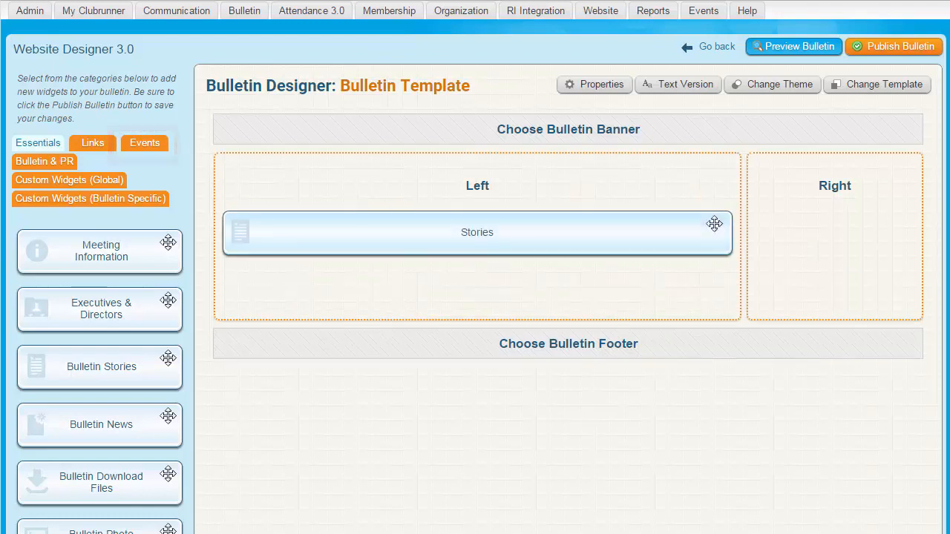
{"action": "left_click", "coordinate": [145, 143]}
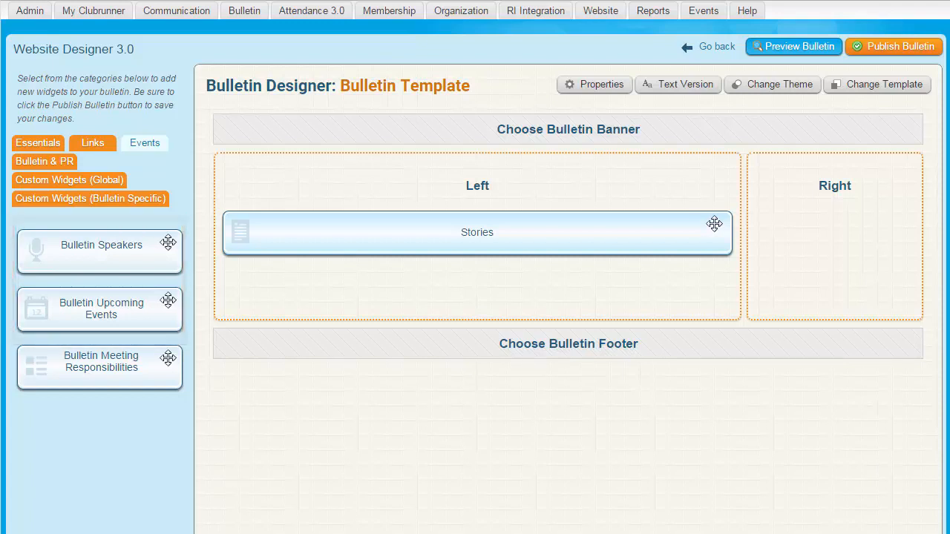
{"action": "mouse_move", "coordinate": [74, 253]}
{"action": "left_mouse_down"}
{"action": "mouse_move", "coordinate": [165, 300]}
{"action": "mouse_move", "coordinate": [481, 384]}
{"action": "mouse_move", "coordinate": [802, 292]}
{"action": "mouse_move", "coordinate": [816, 257]}
{"action": "left_mouse_up"}
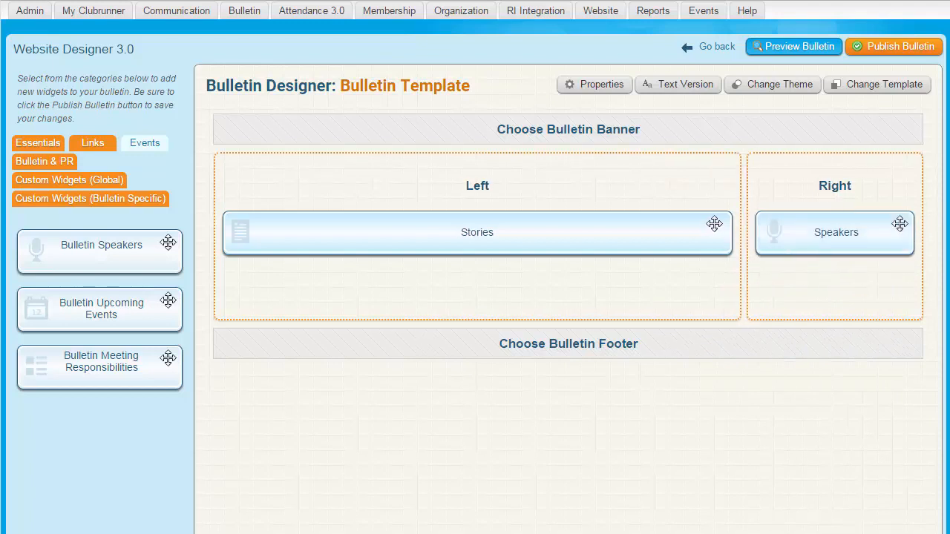
{"action": "left_click_drag", "start_coordinate": [101, 308], "coordinate": [832, 286]}
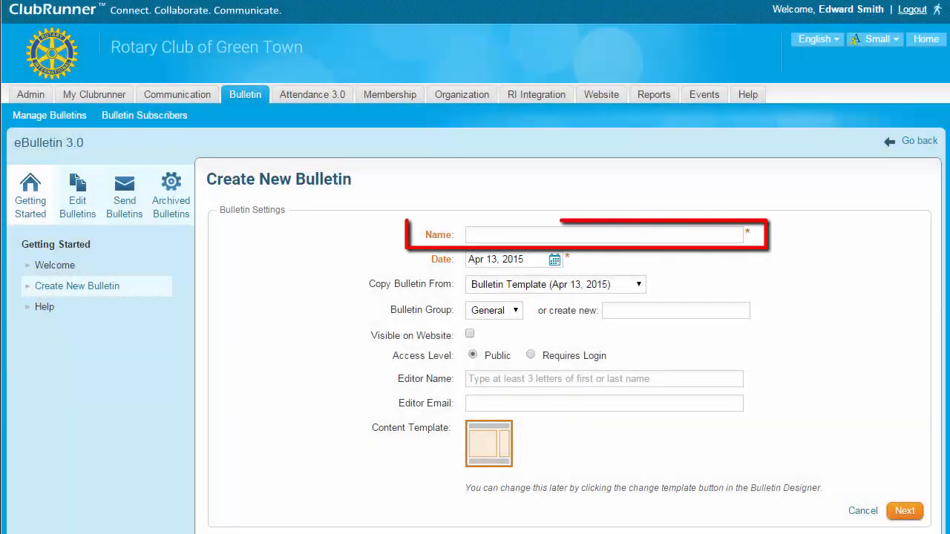
Name the new bulletin "April 13 Bulletin" and make it visible on the website
{"action": "left_click", "coordinate": [520, 234]}
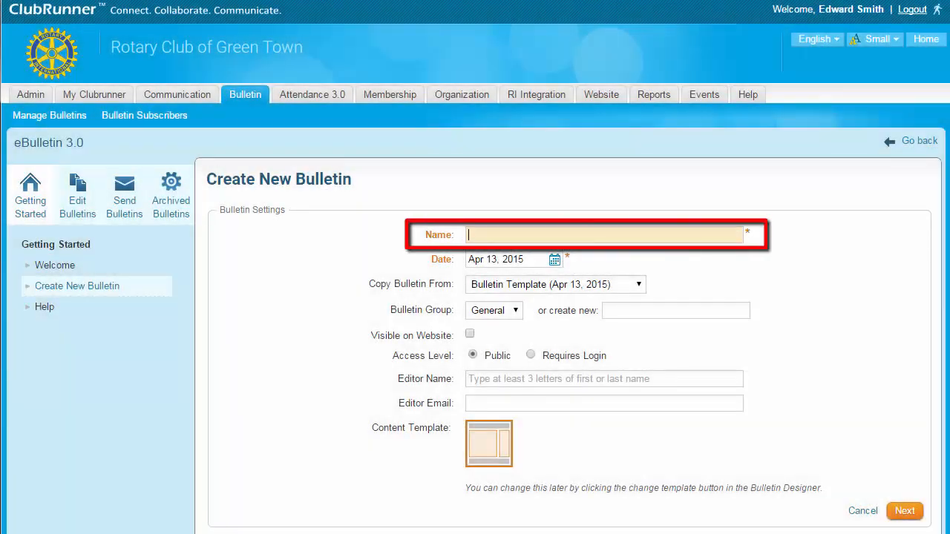
{"action": "type", "text": "April 13 B"}
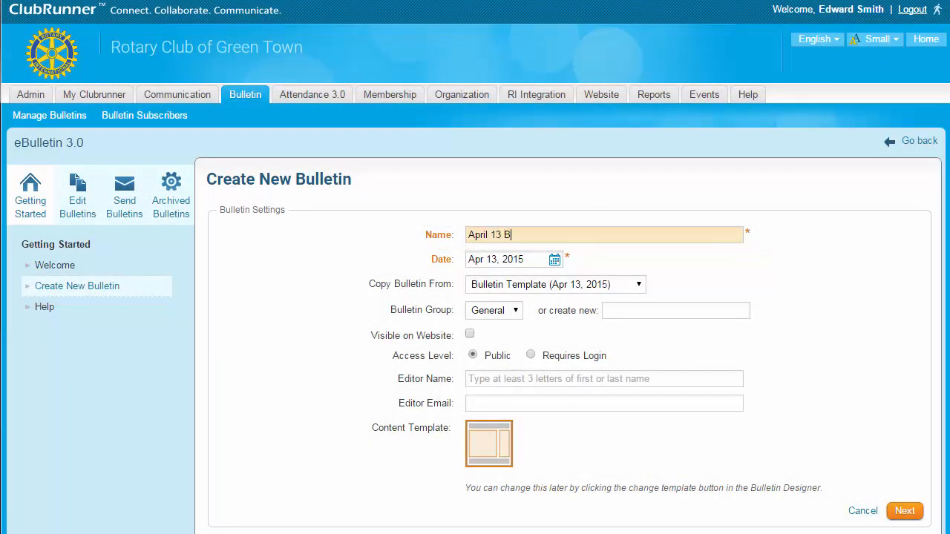
{"action": "type", "text": "ulletin"}
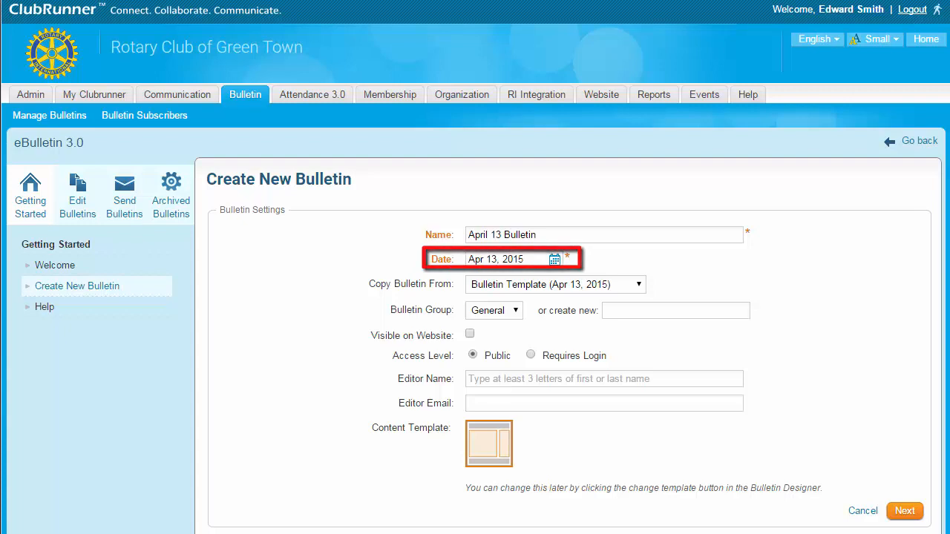
{"action": "left_click", "coordinate": [470, 334]}
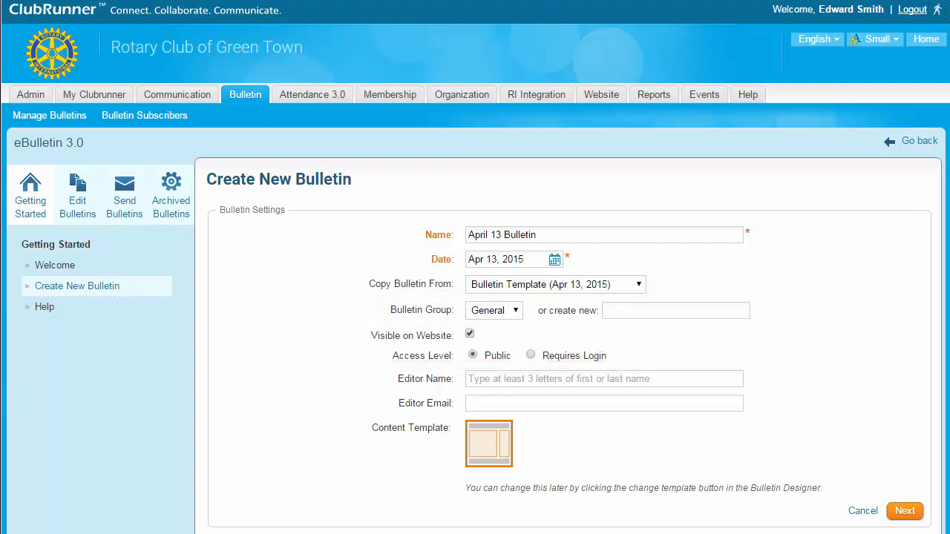
Fill in the editor's name from the matching member suggestion and submit the new bulletin's settings
{"action": "left_click", "coordinate": [604, 379]}
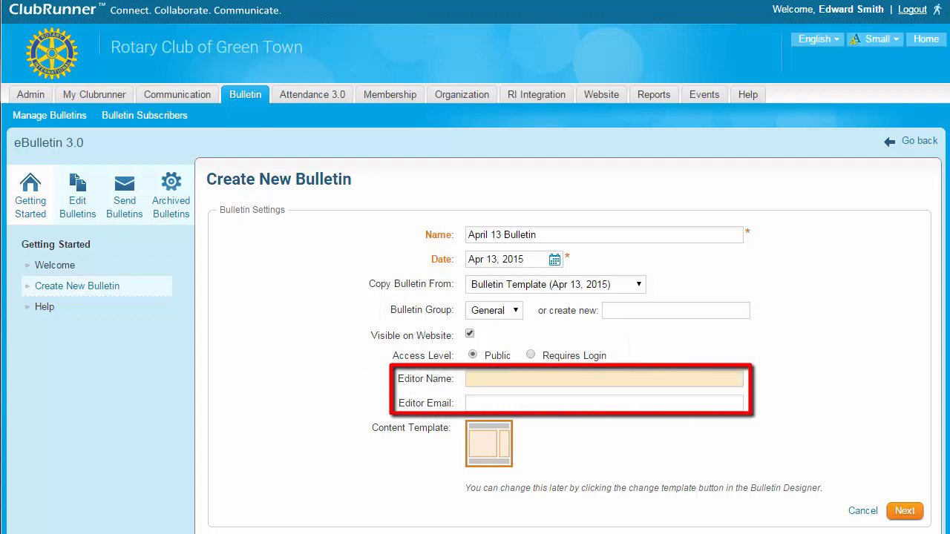
{"action": "type", "text": "Edw"}
{"action": "key", "text": "Down"}
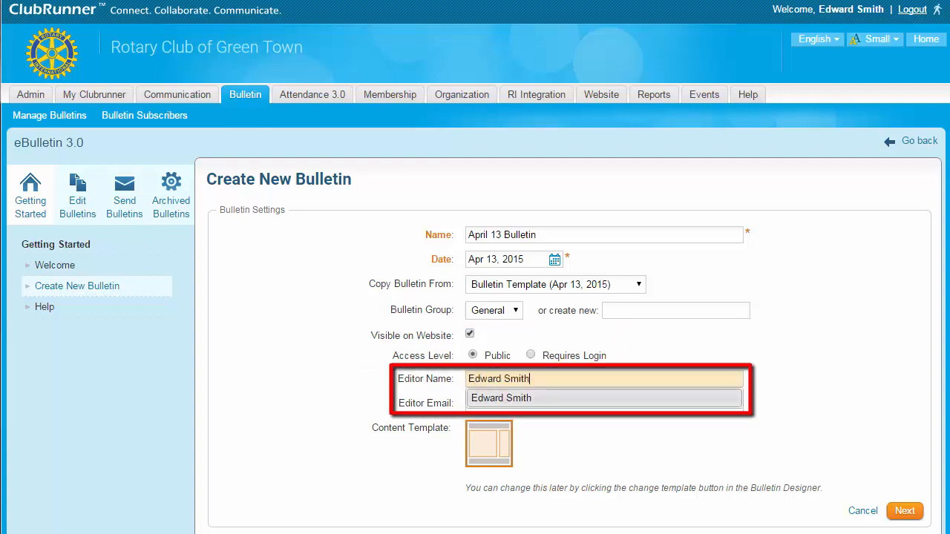
{"action": "key", "text": "Return"}
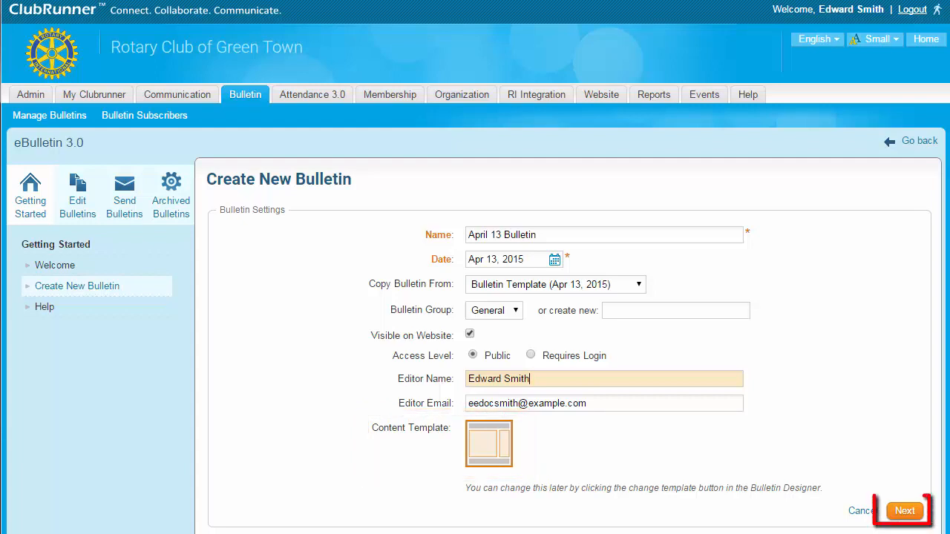
{"action": "key", "text": "Return"}
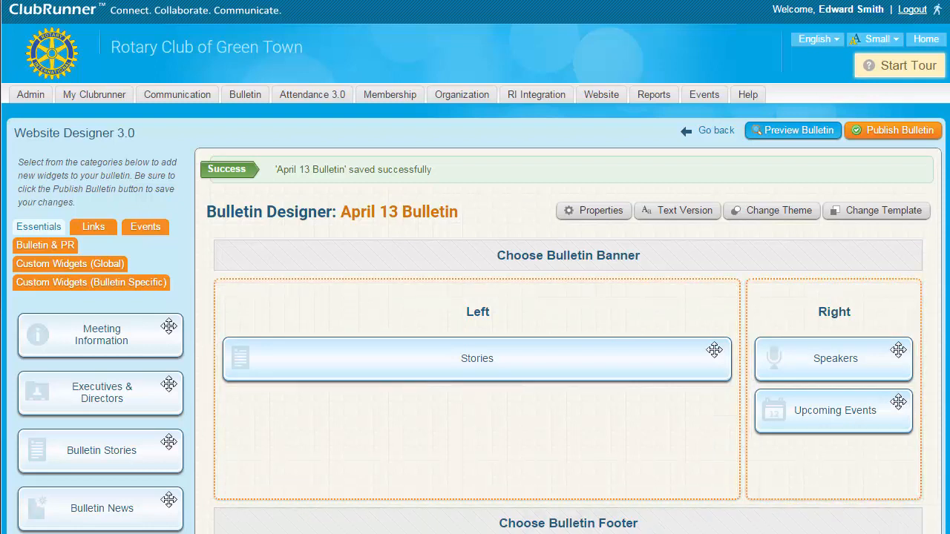
Publish the story "Green Town Rotary Celebrates 75 Years" in the April 13 Bulletin only
{"action": "mouse_move", "coordinate": [477, 360]}
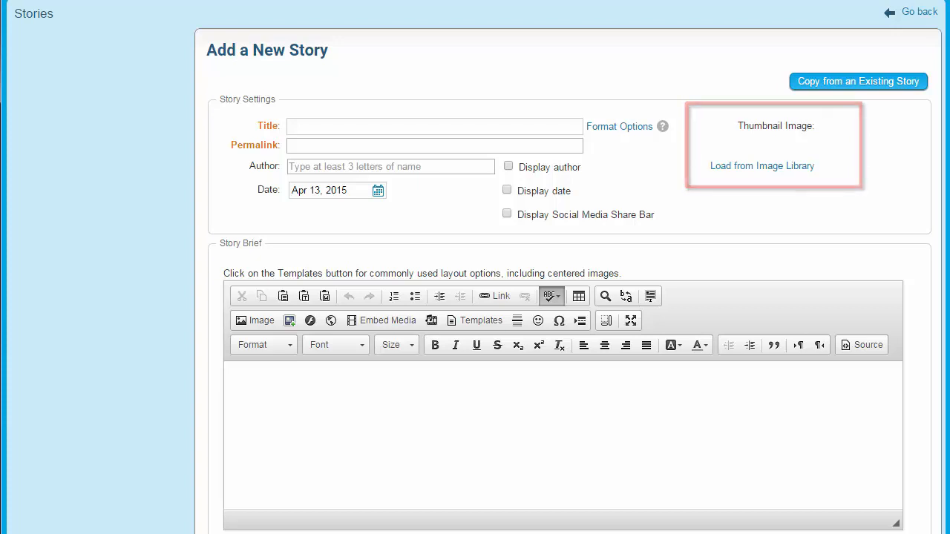
{"action": "scroll", "coordinate": [475, 297], "scroll_direction": "down", "scroll_amount": 2}
{"action": "scroll", "coordinate": [475, 297], "scroll_direction": "down", "scroll_amount": 5}
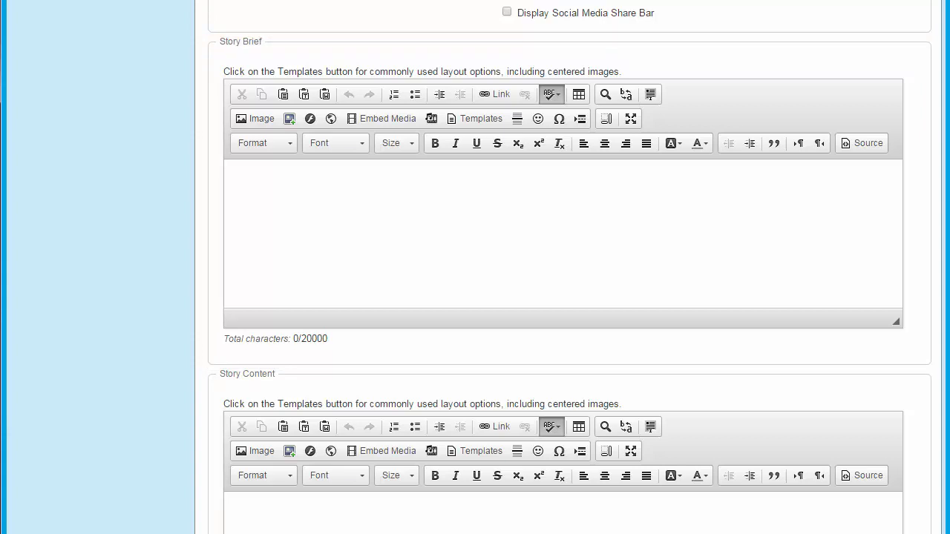
{"action": "scroll", "coordinate": [570, 267], "scroll_direction": "down", "scroll_amount": 4}
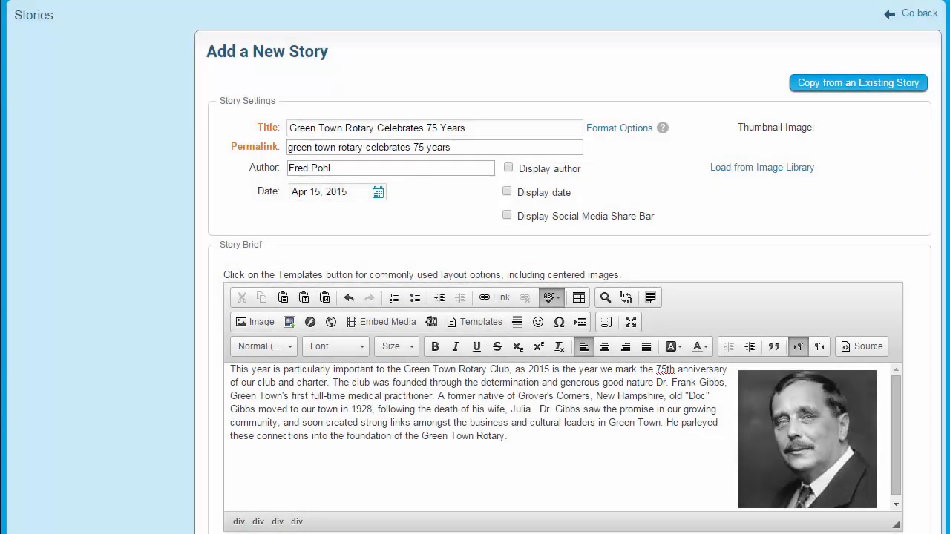
{"action": "scroll", "coordinate": [475, 297], "scroll_direction": "down", "scroll_amount": 7}
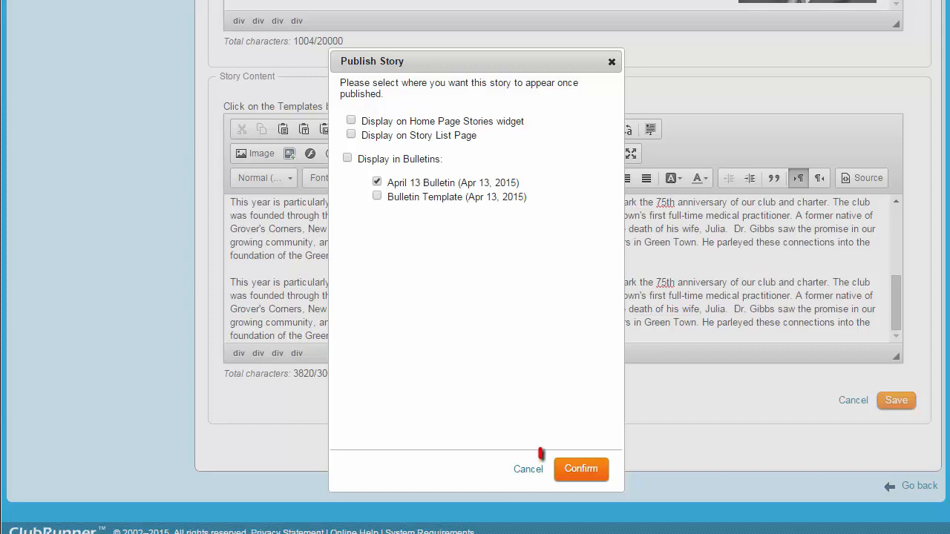
{"action": "left_click", "coordinate": [581, 469]}
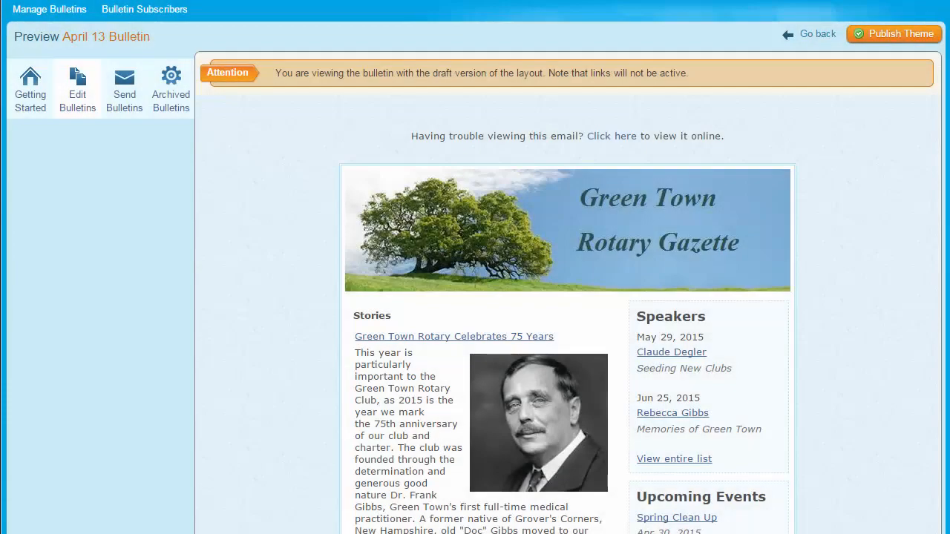
Review the April 13 Bulletin preview from banner to footer and publish the bulletin
{"action": "scroll", "coordinate": [475, 297], "scroll_direction": "down", "scroll_amount": 1}
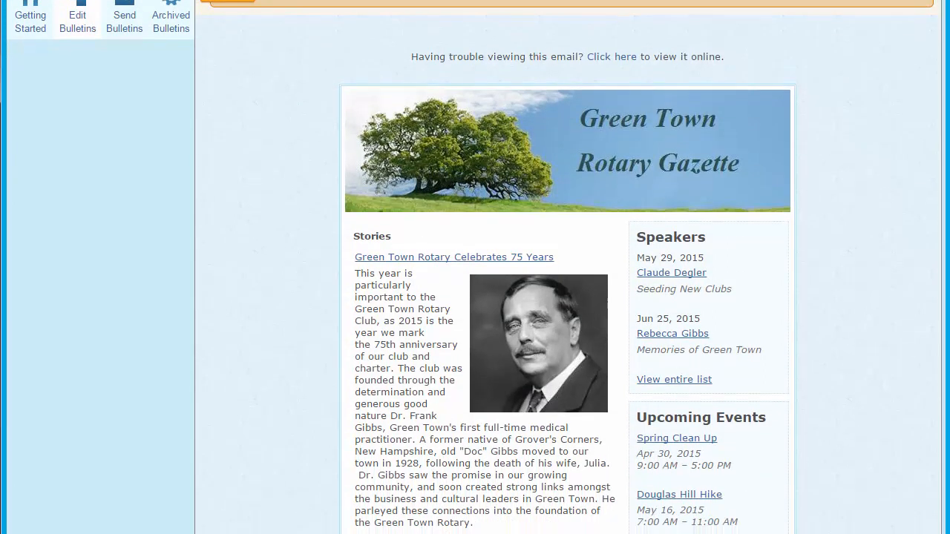
{"action": "scroll", "coordinate": [475, 297], "scroll_direction": "down", "scroll_amount": 2}
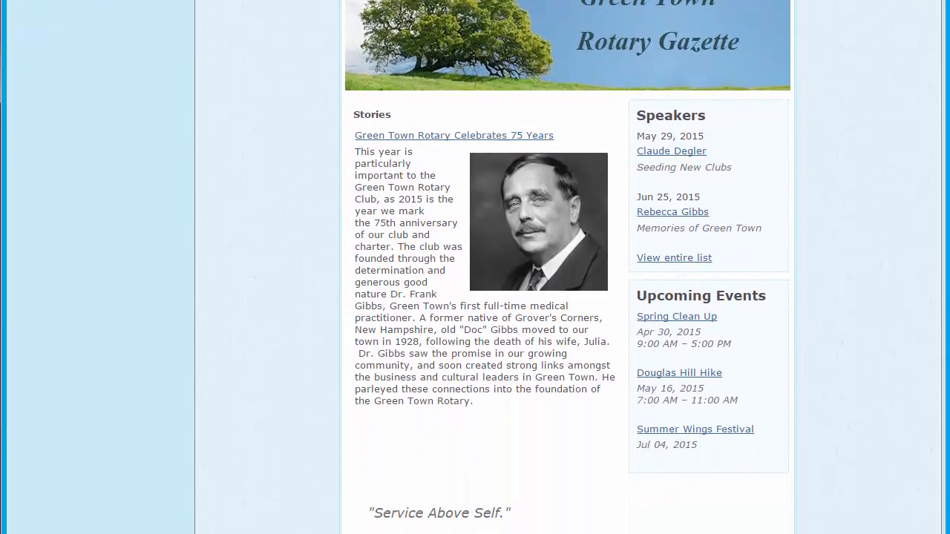
{"action": "scroll", "coordinate": [567, 297], "scroll_direction": "down", "scroll_amount": 1}
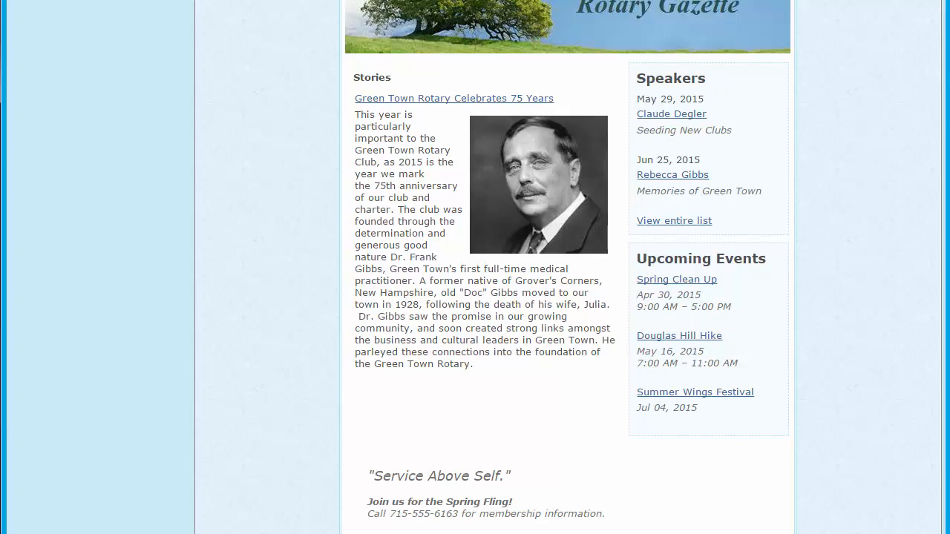
{"action": "scroll", "coordinate": [567, 297], "scroll_direction": "up", "scroll_amount": 3}
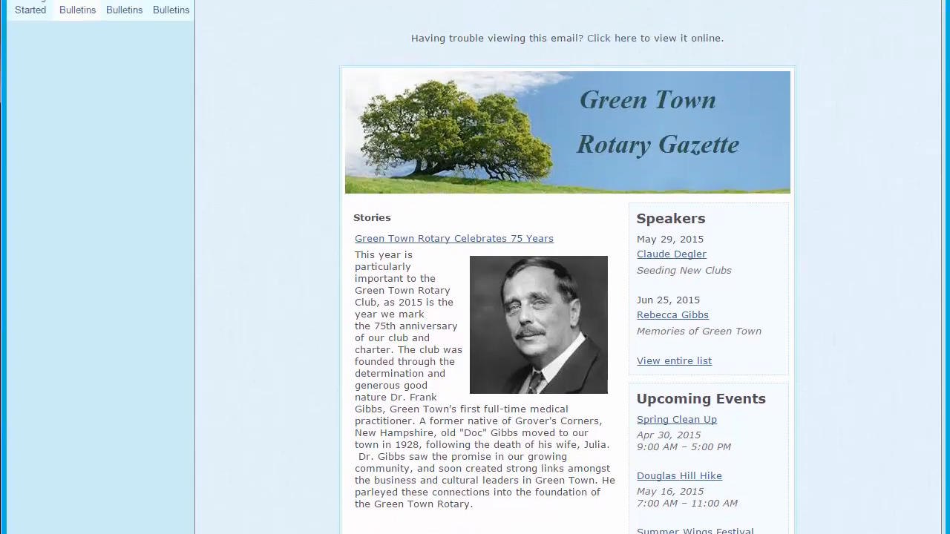
{"action": "scroll", "coordinate": [567, 297], "scroll_direction": "up", "scroll_amount": 2}
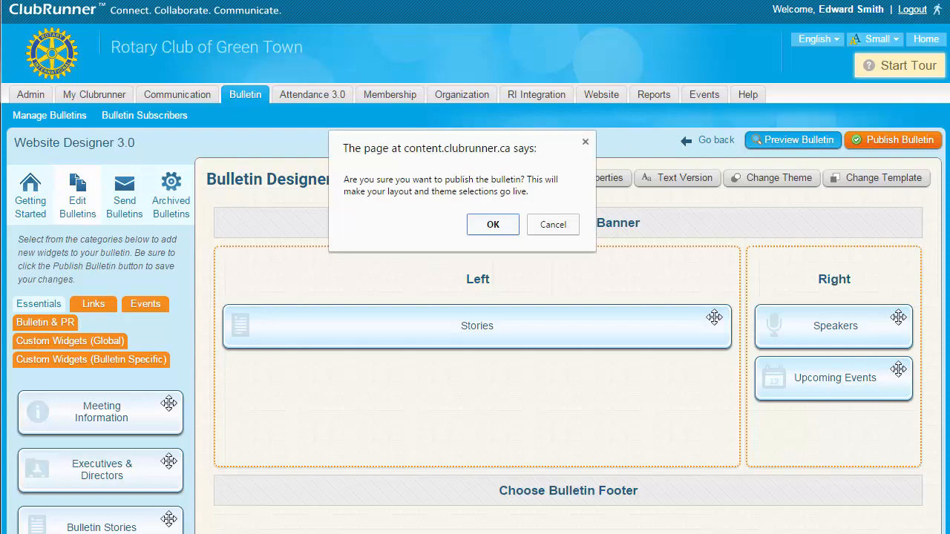
{"action": "key", "text": "Return"}
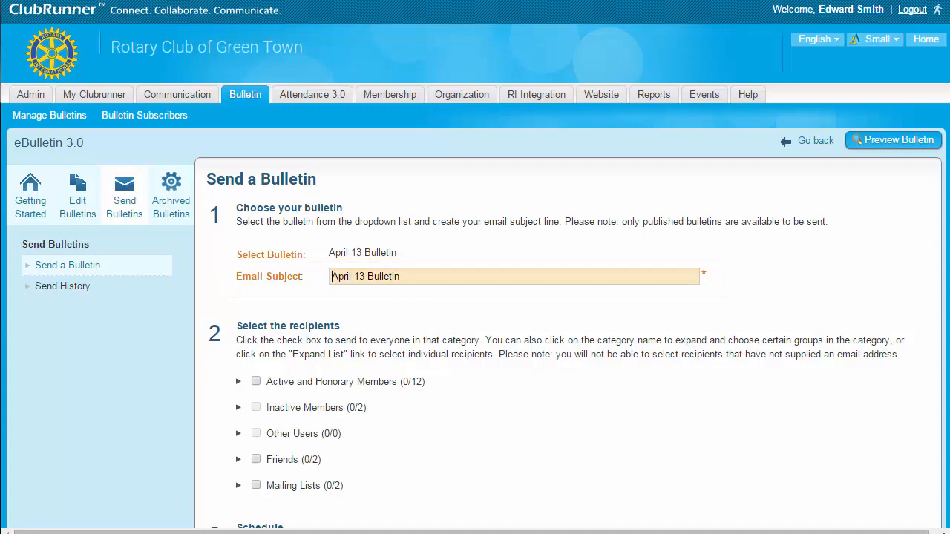
Select Active and Honorary Members and Mailing Lists as the bulletin's recipients, and expand the list of active members
{"action": "scroll", "coordinate": [475, 297], "scroll_direction": "down", "scroll_amount": 3}
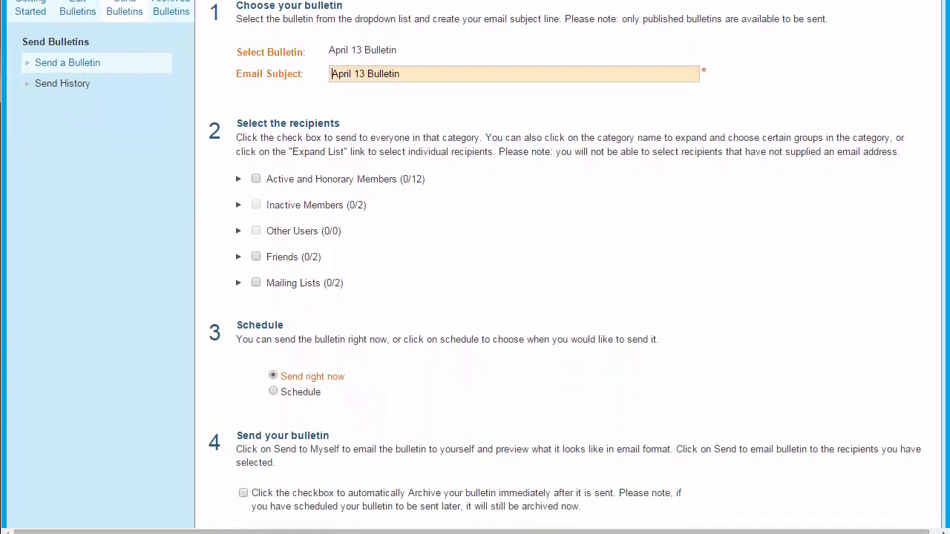
{"action": "scroll", "coordinate": [475, 267], "scroll_direction": "down", "scroll_amount": 2}
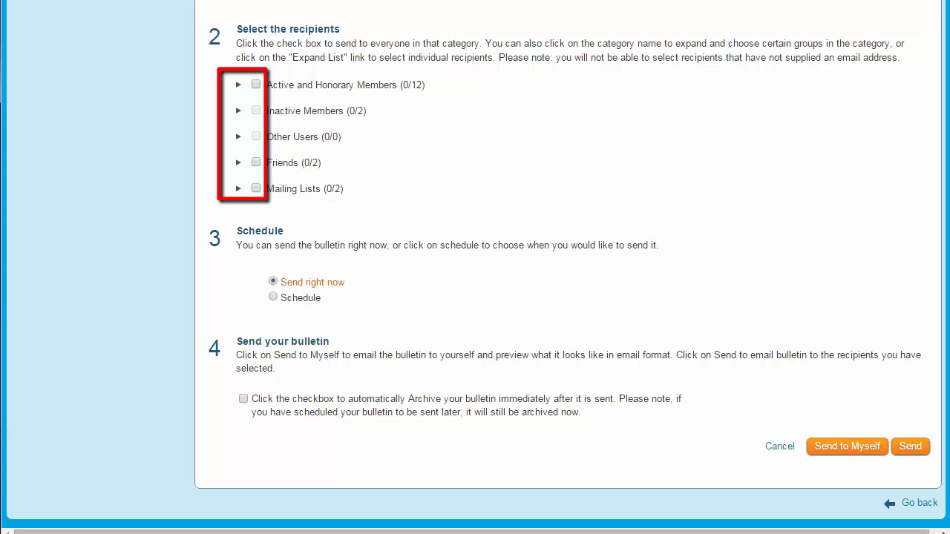
{"action": "left_click", "coordinate": [256, 85]}
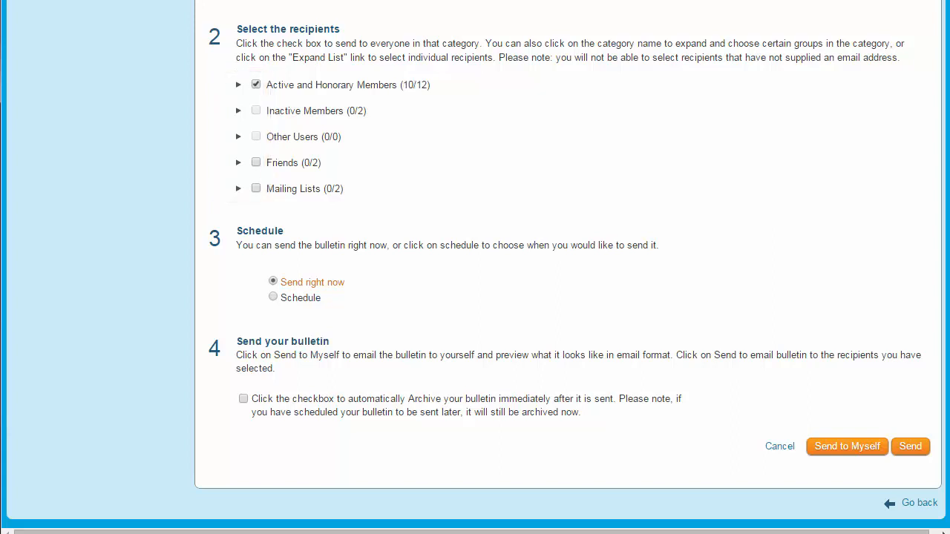
{"action": "left_click", "coordinate": [256, 189]}
{"action": "left_click", "coordinate": [238, 85]}
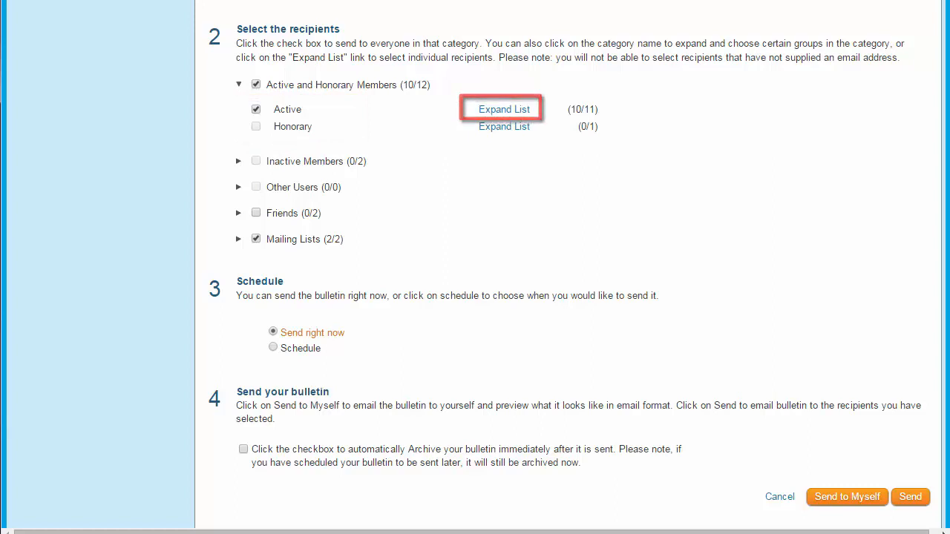
{"action": "left_click", "coordinate": [504, 109]}
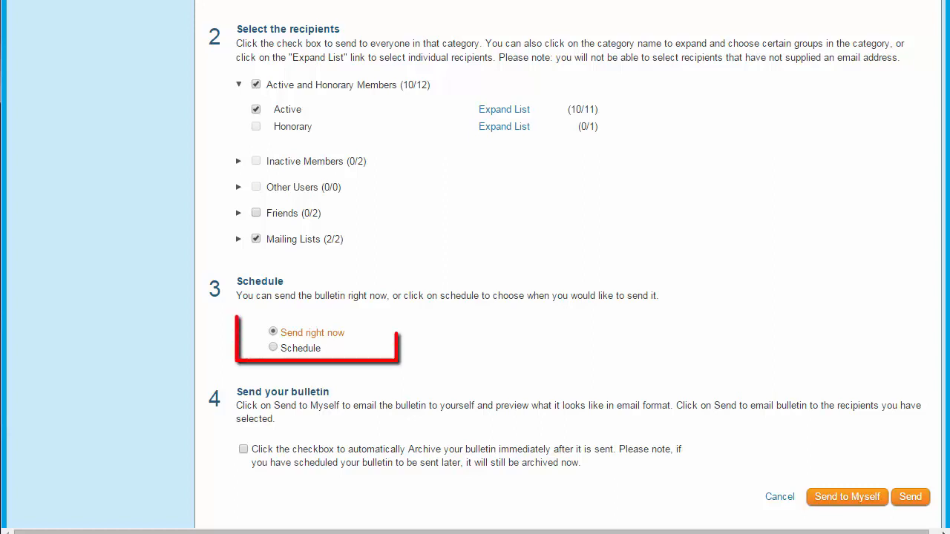
Leave sending set to right now and enable automatic archiving of the bulletin immediately after it is sent
{"action": "left_click", "coordinate": [273, 348]}
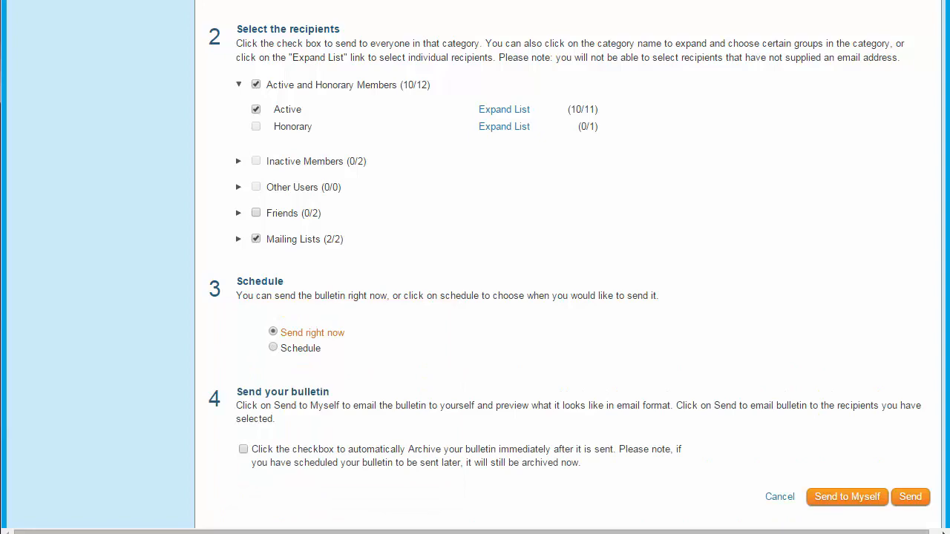
{"action": "scroll", "coordinate": [569, 271], "scroll_direction": "down", "scroll_amount": 3}
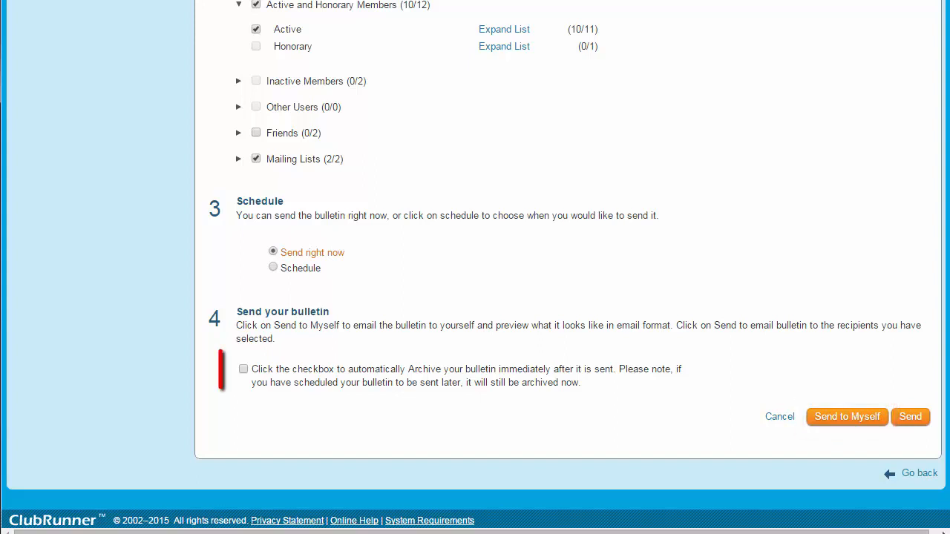
{"action": "left_click", "coordinate": [243, 369]}
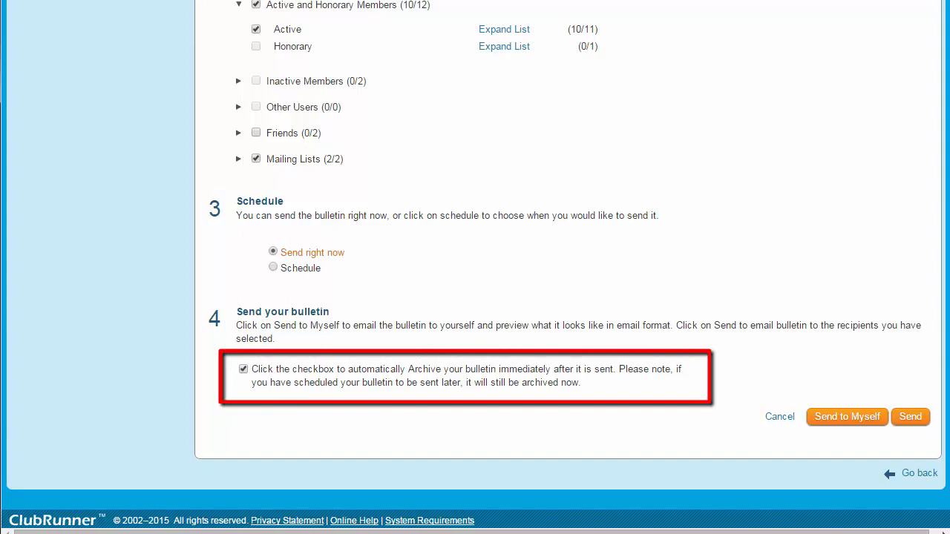